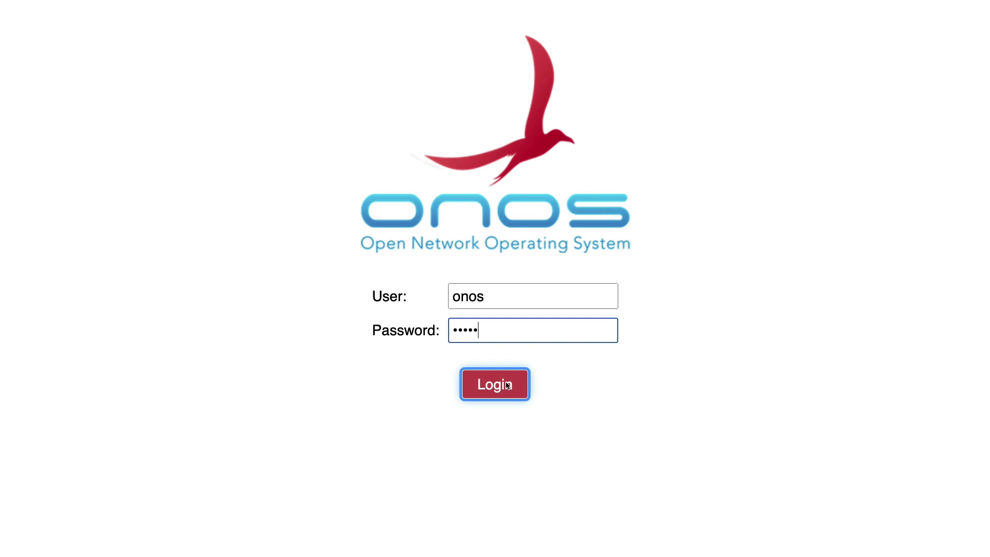
Step: Log in to ONOS and browse the 172 installed apps, including SAI Pipeline and SONiC/PINS Driver
click(507, 385)
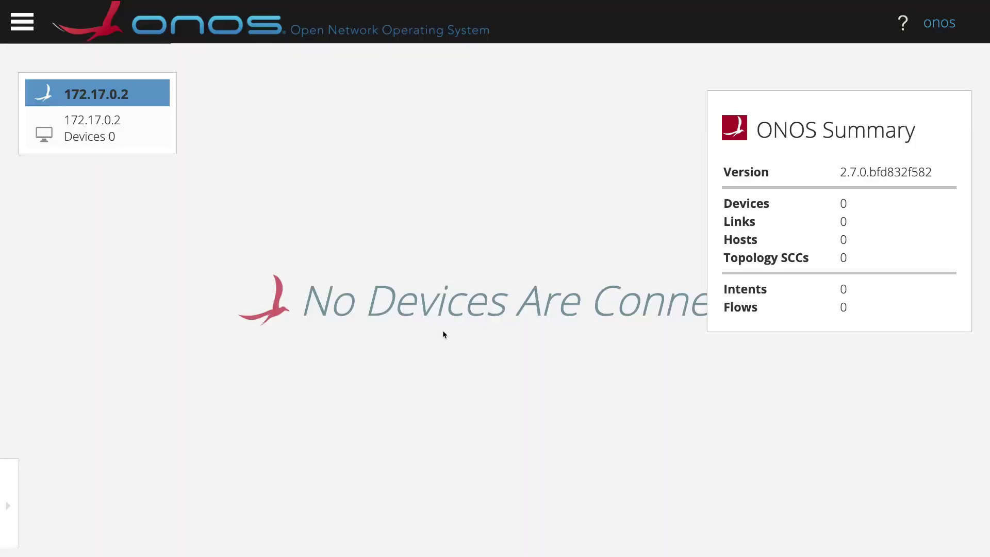
click(28, 35)
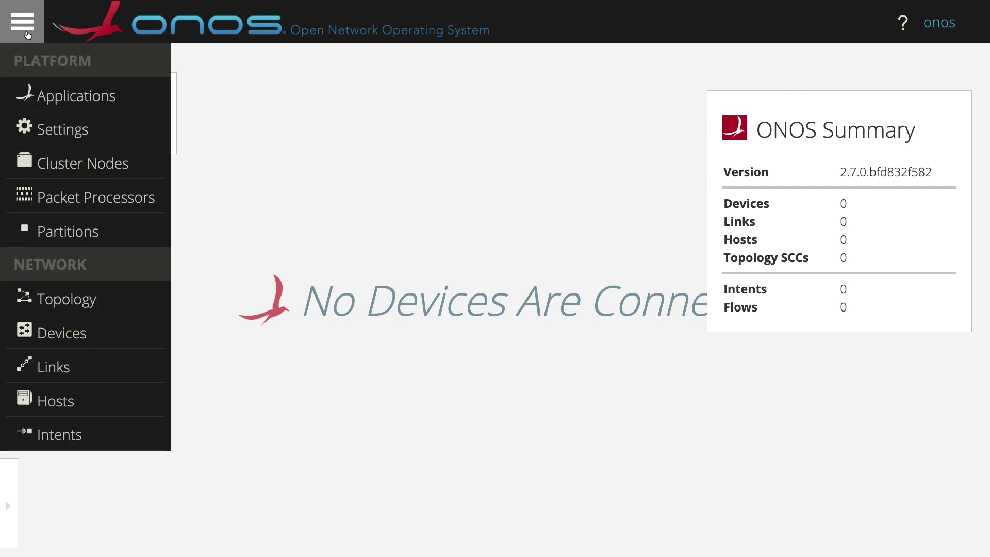
click(54, 95)
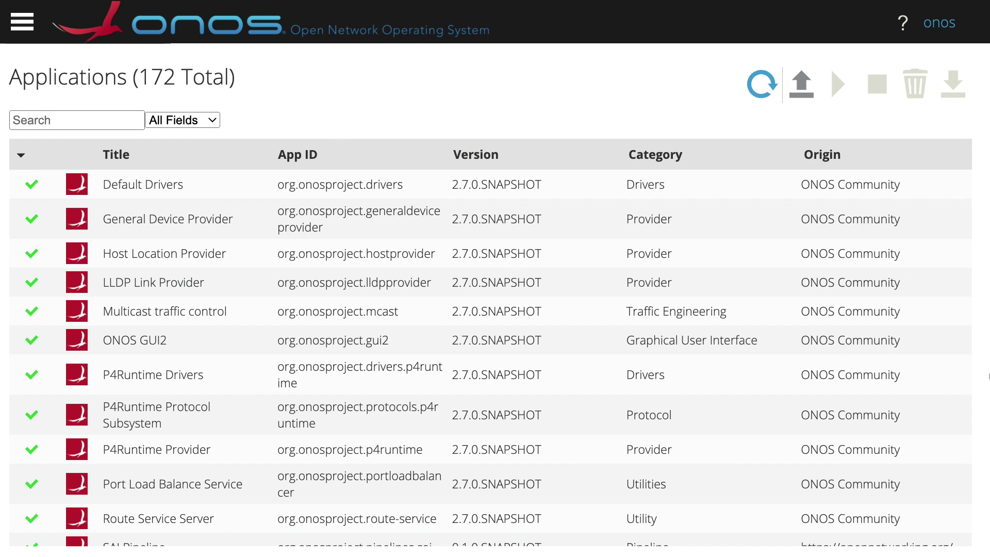
scroll(969, 375, down, 3)
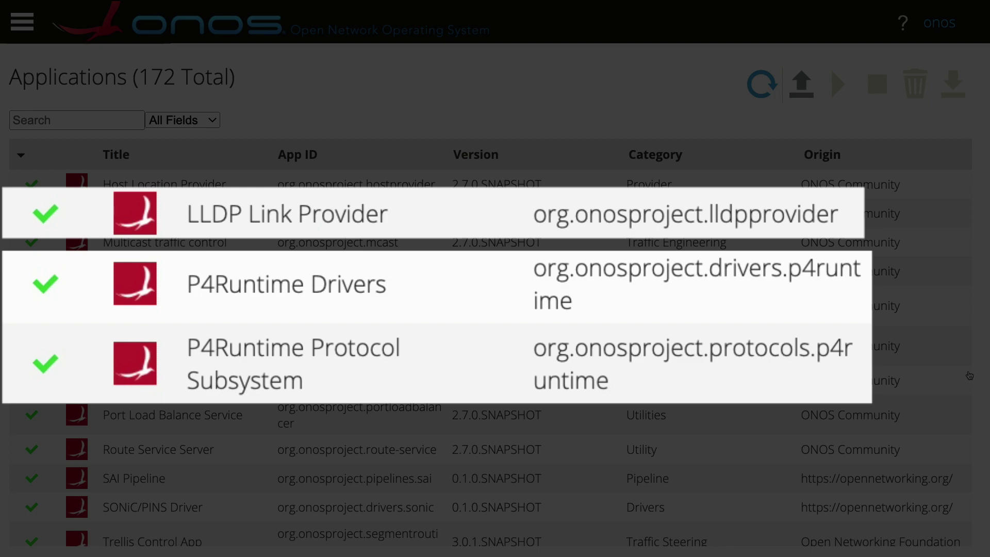
scroll(970, 376, down, 5)
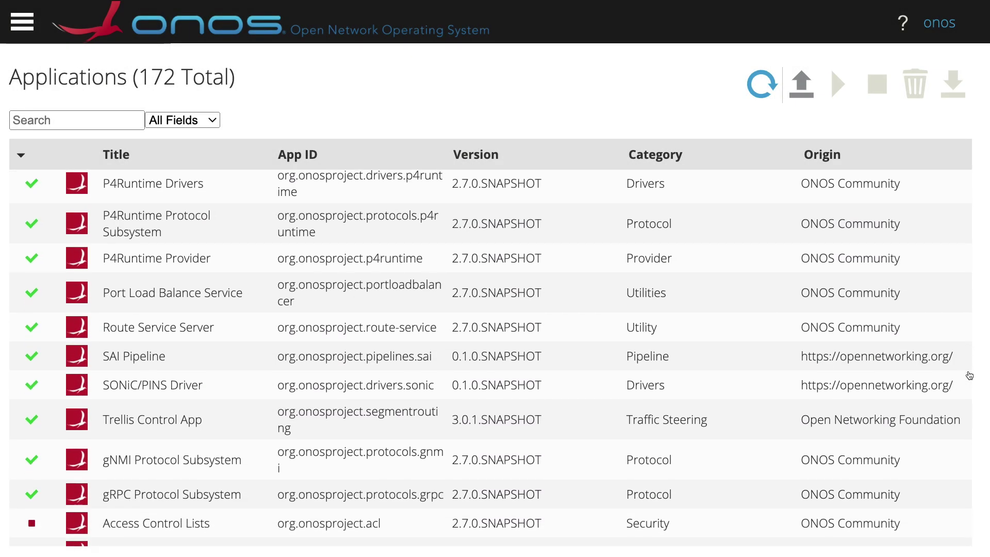
scroll(969, 376, down, 2)
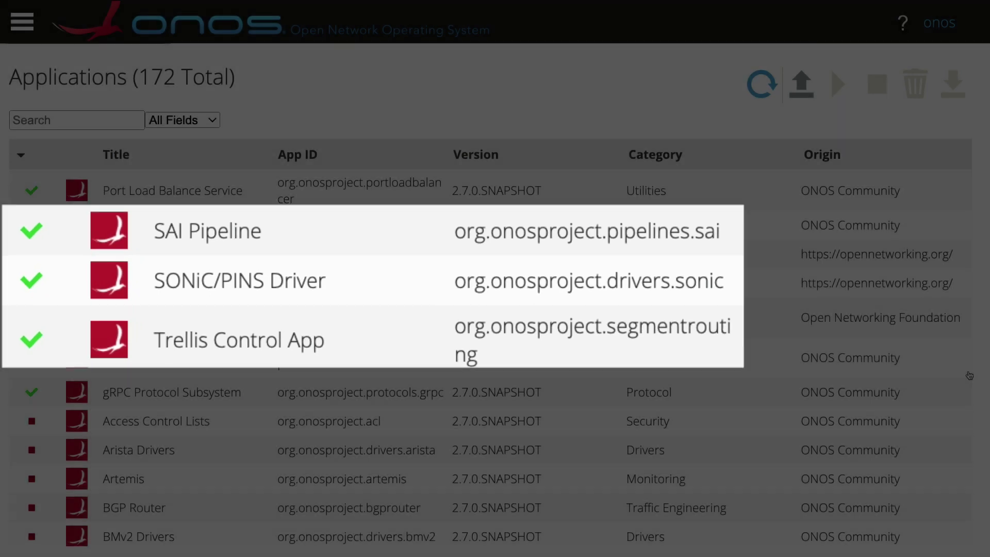
scroll(737, 372, up, 3)
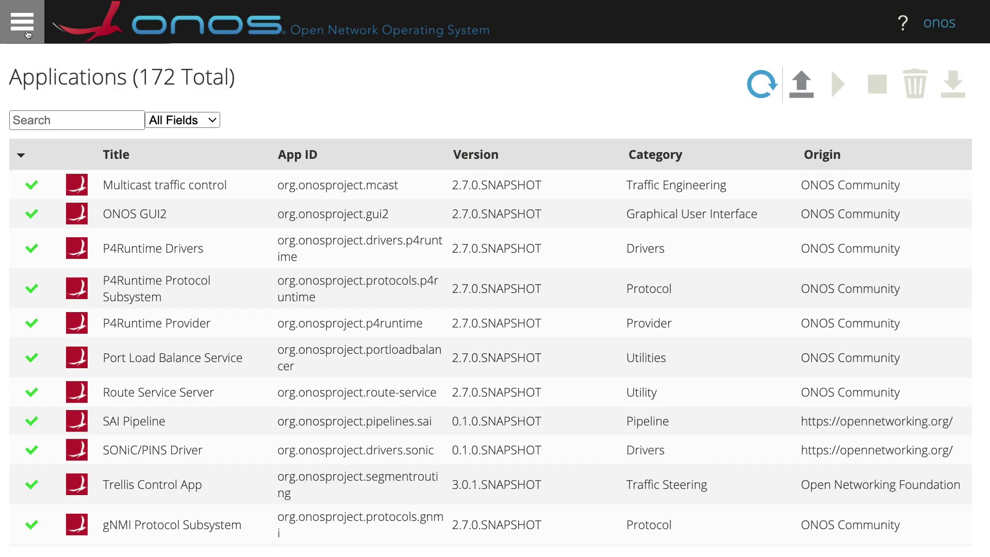
Step: Go to the network topology view and select the arista2 switch device
click(23, 23)
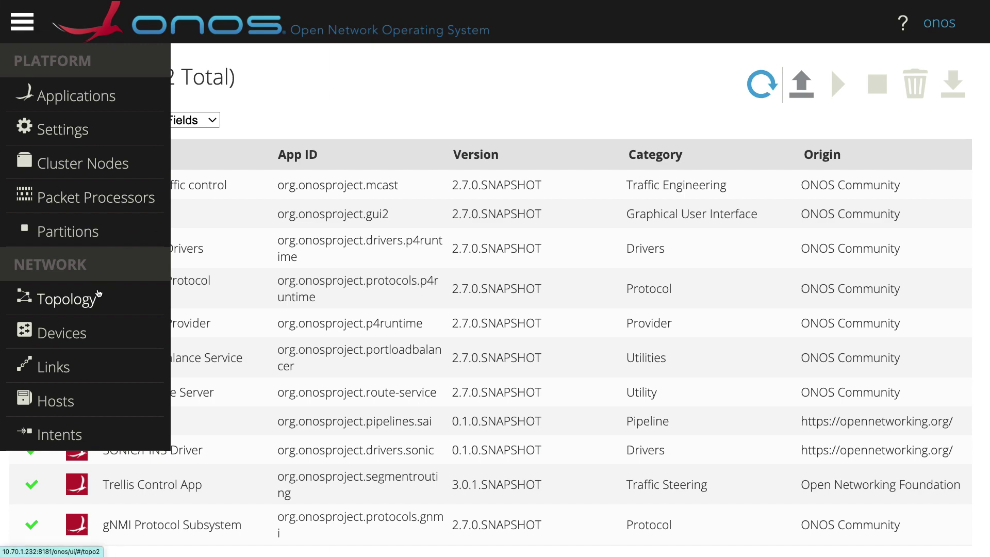
click(97, 293)
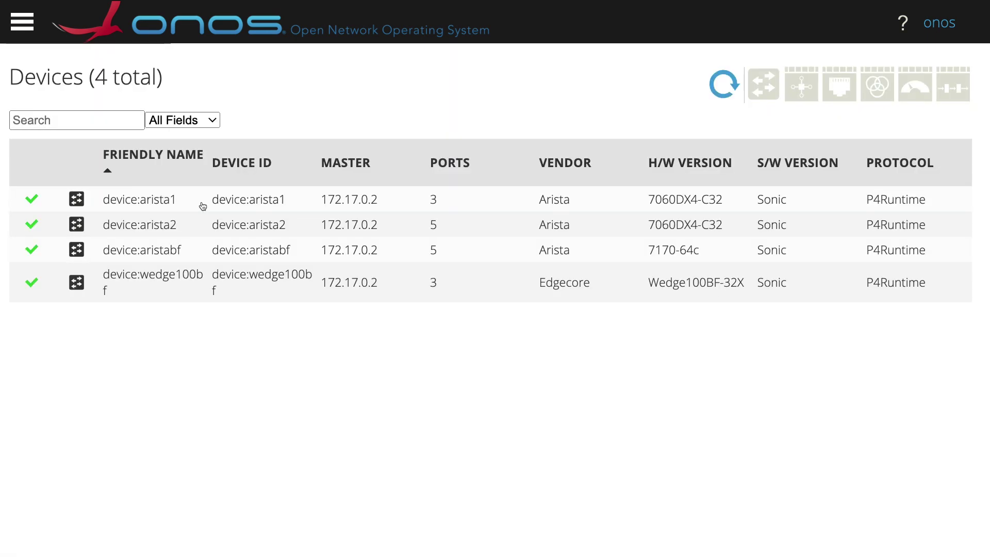
click(195, 224)
Step: List arista2's installed flows sorted by table name and scroll through them
click(804, 85)
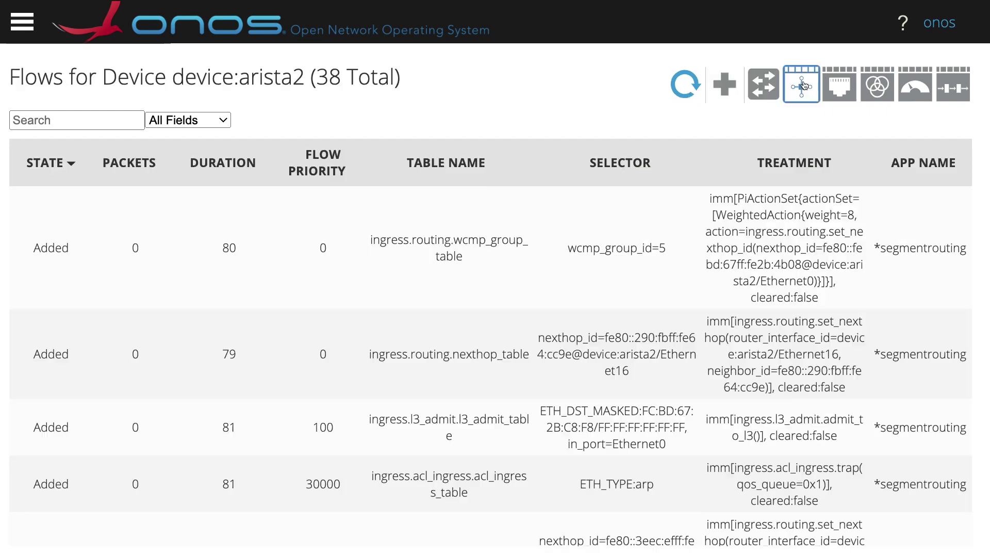
click(454, 178)
scroll(546, 223, down, 1)
scroll(546, 223, down, 15)
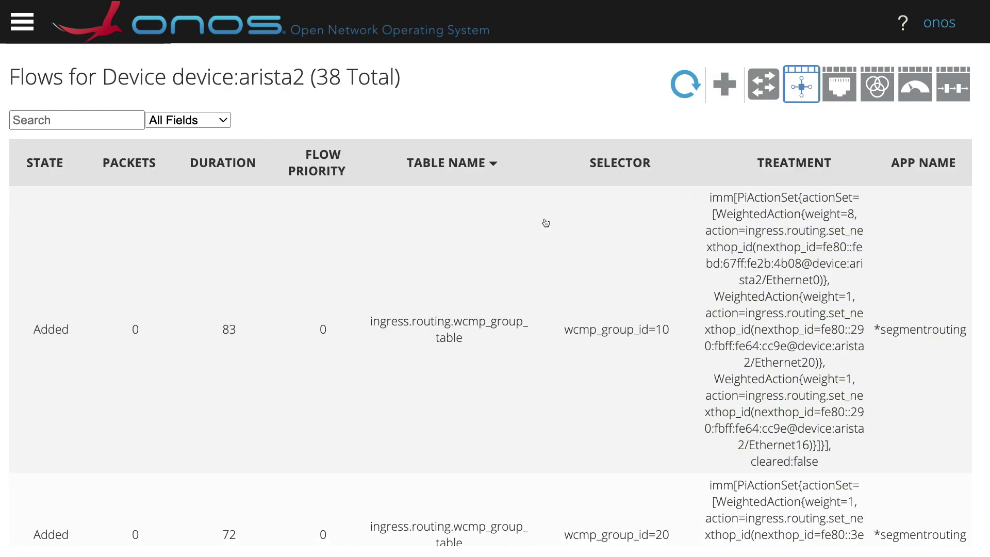
scroll(546, 223, down, 10)
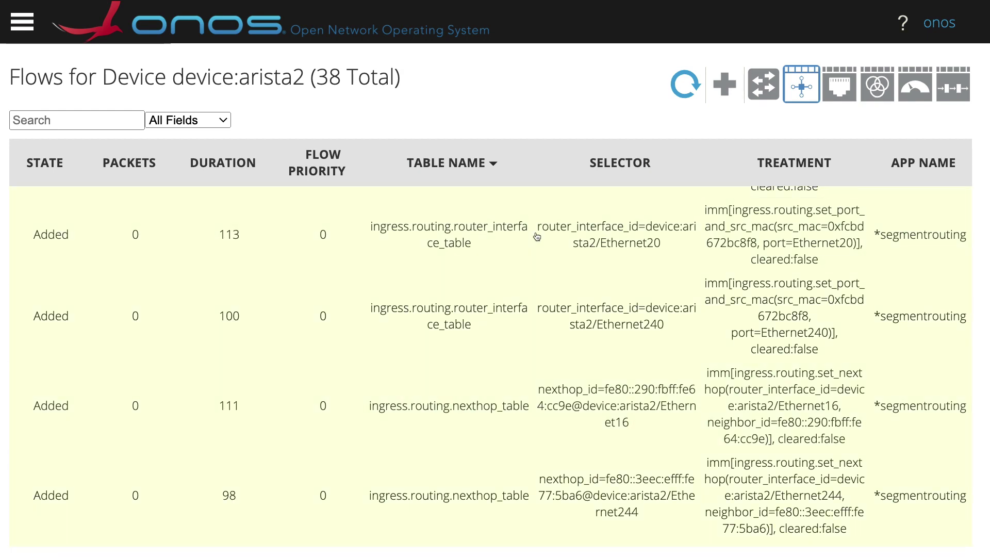
scroll(536, 237, down, 3)
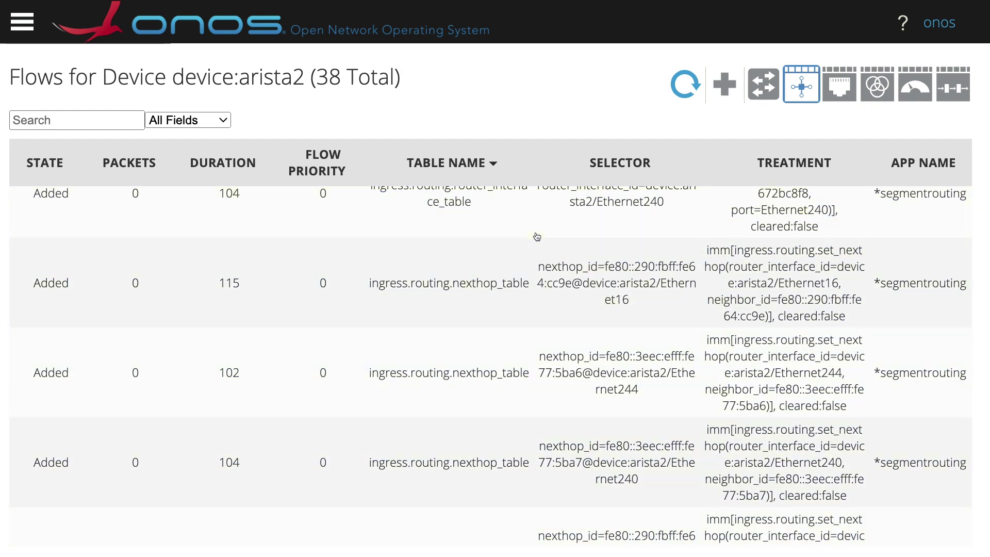
scroll(536, 236, down, 20)
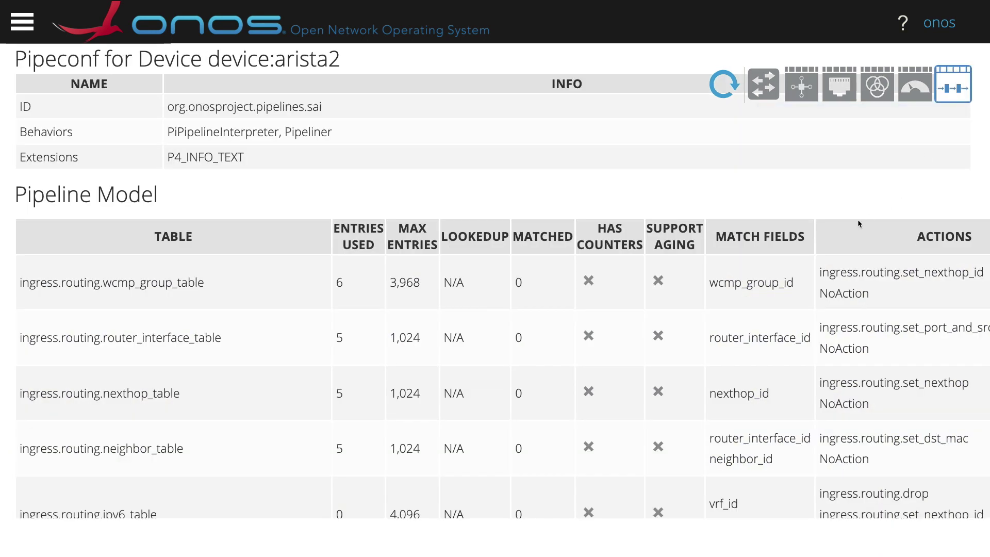
scroll(858, 218, down, 3)
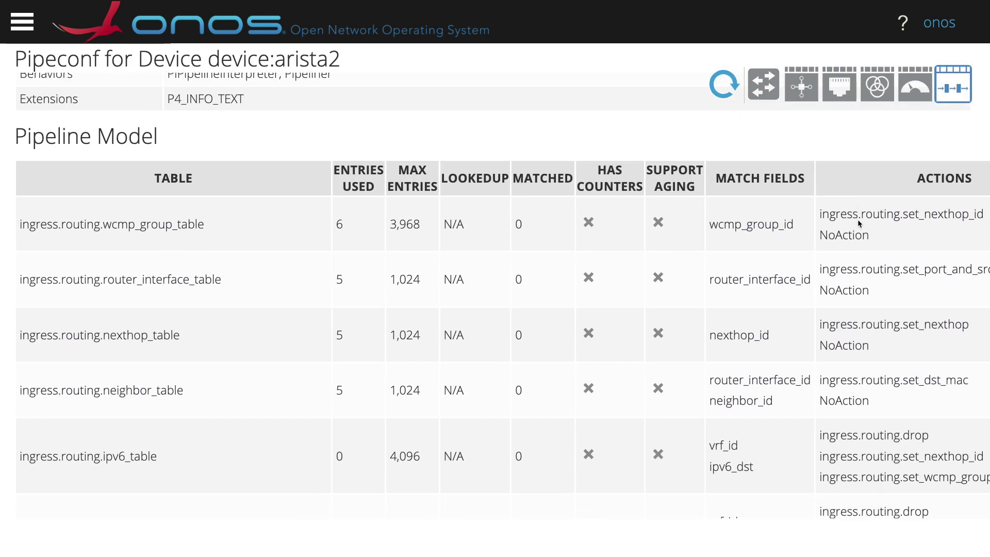
Step: Scroll through arista2's Pipeline Model tables, such as wcmp_group_table with 6 entries used
scroll(858, 219, down, 3)
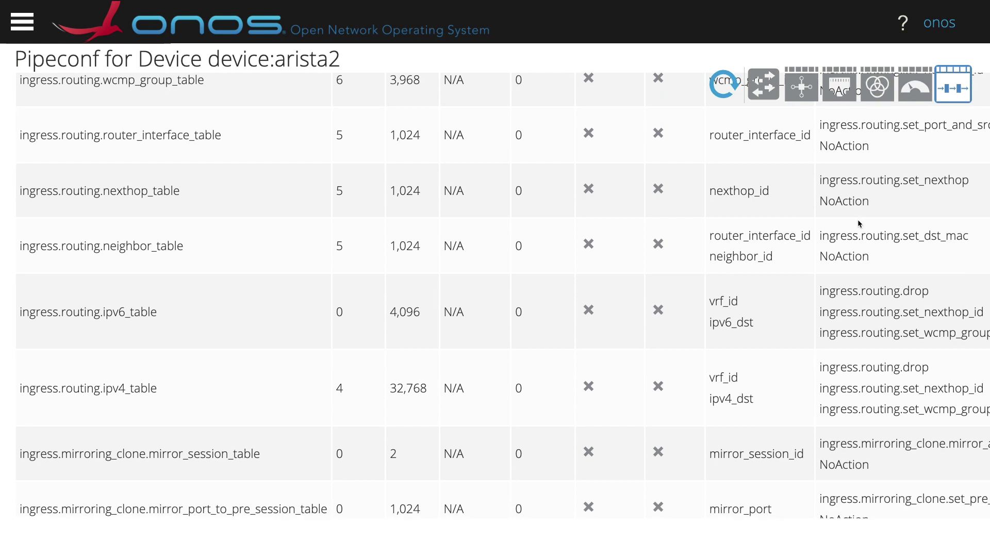
scroll(858, 223, down, 2)
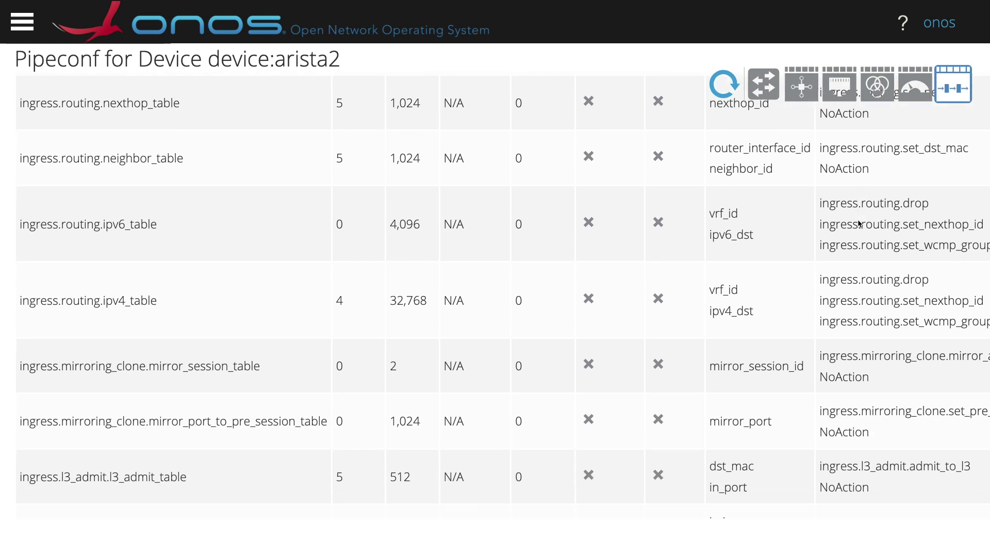
scroll(858, 222, down, 4)
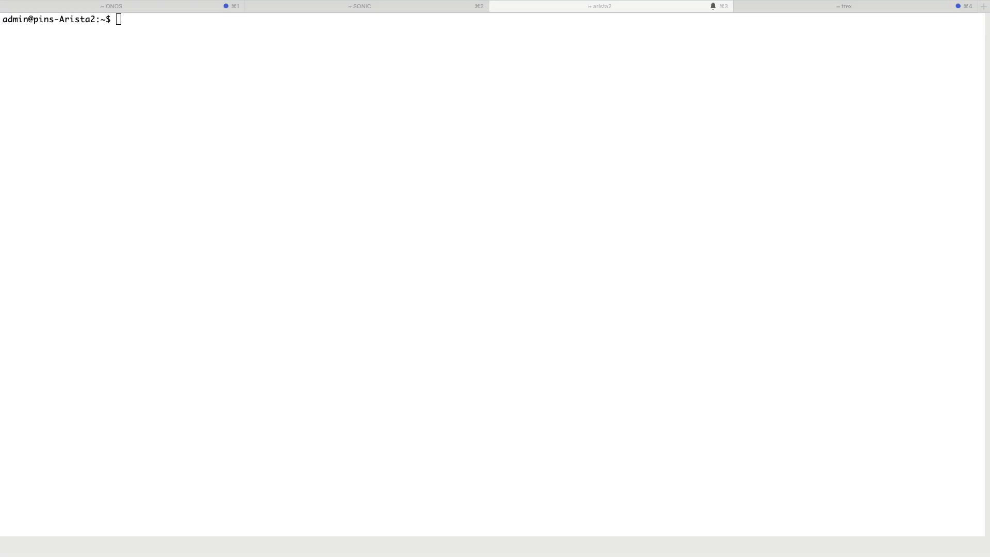
Step: On the arista2 terminal, list the P4RT Redis keys with redis-cli keys "P4RT*"
click(139, 369)
text(redis-cli keys "P4RT*")
key(Return)
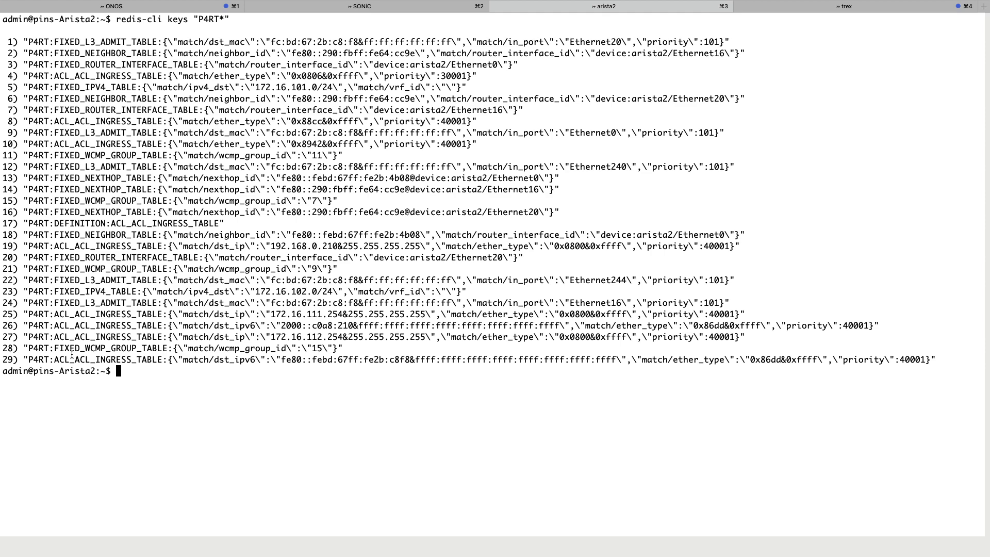
Step: Show that route 172.16.102.0/24 uses WCMP group 9, whose three next hops each have weight 1
triple_click(64, 292)
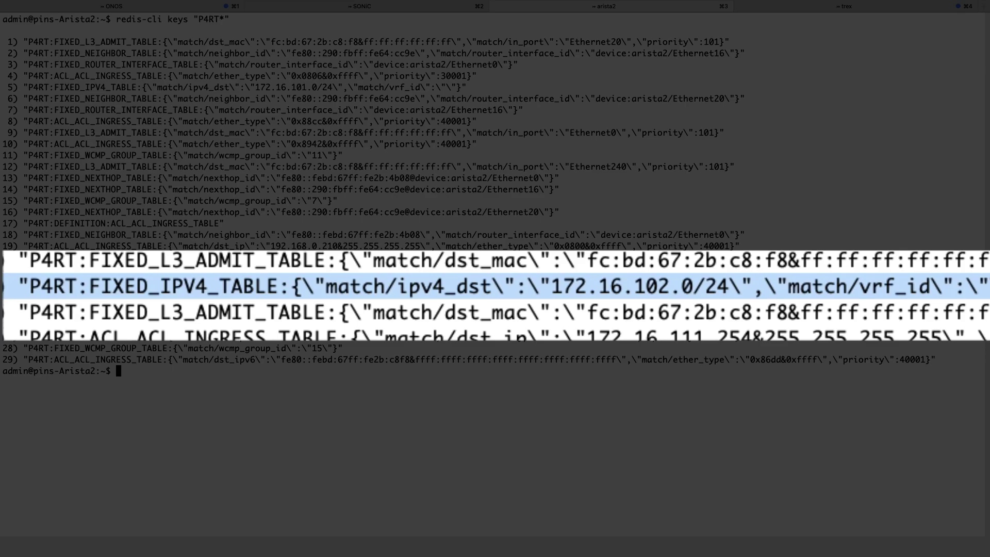
key(Return)
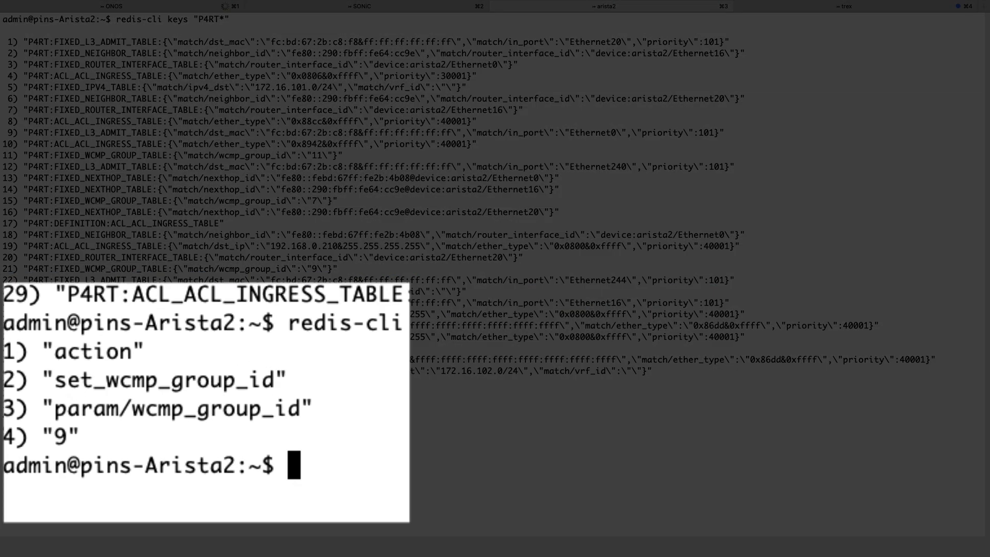
text(redis-cli hgetall "P4RT:FIXED_WCMP_GROUP_TABLE:{\"match/wcmp_group_id\":\"9\"}" | tail -1 | jq)
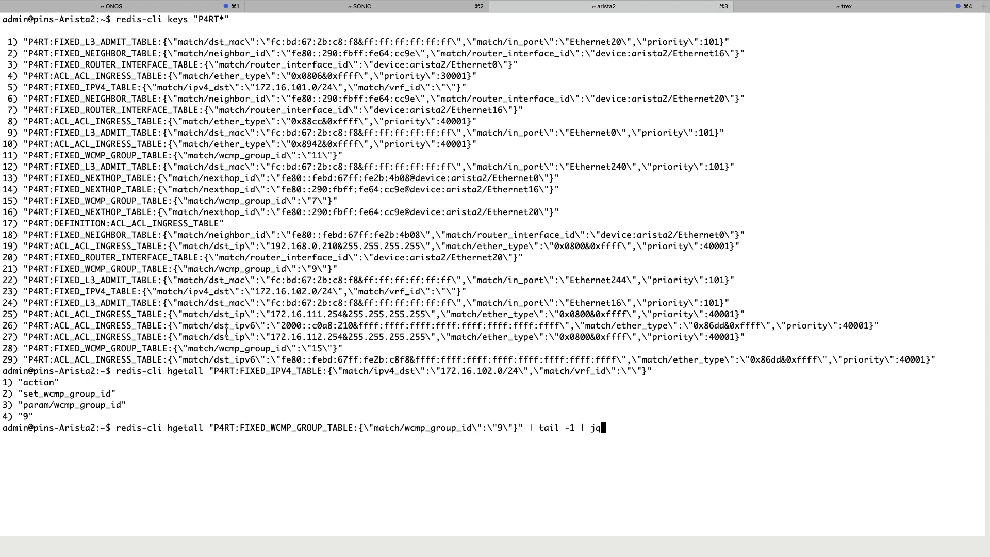
key(Return)
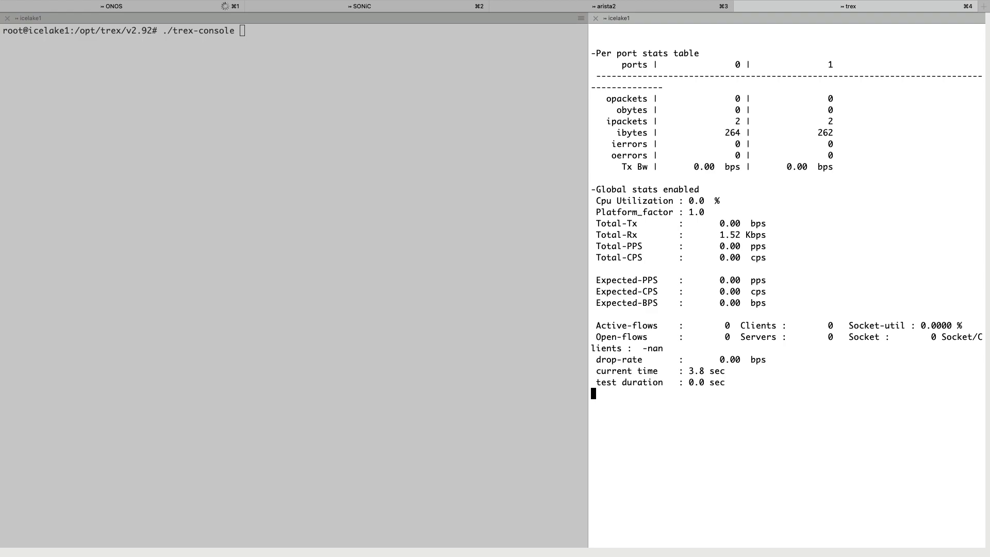
Step: In the TRex console, start stl/port2.py on port 1 at 100% rate and watch live stats in tui
key(super+bracketleft)
key(Return)
text(start -p 1 -f stl/port2.py -m 100%)
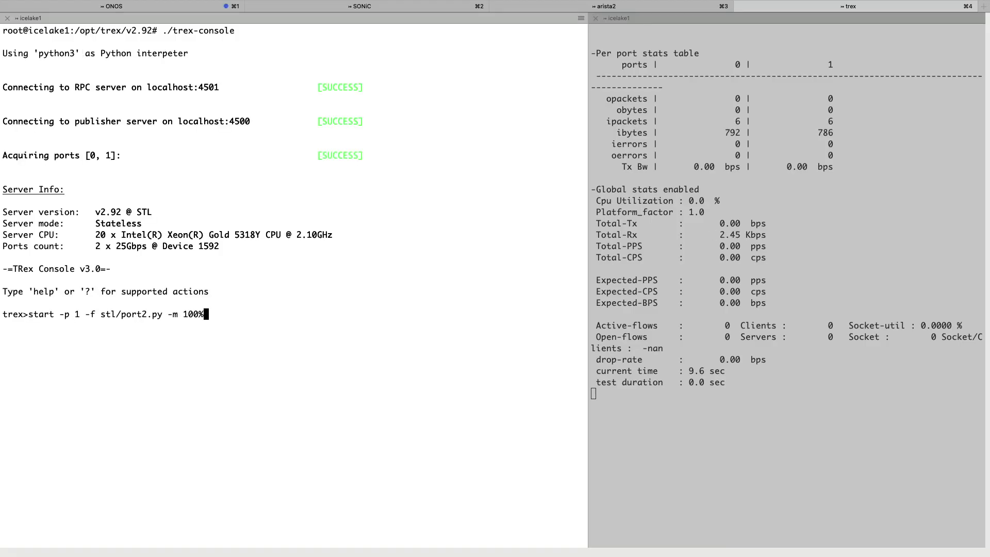
key(Return)
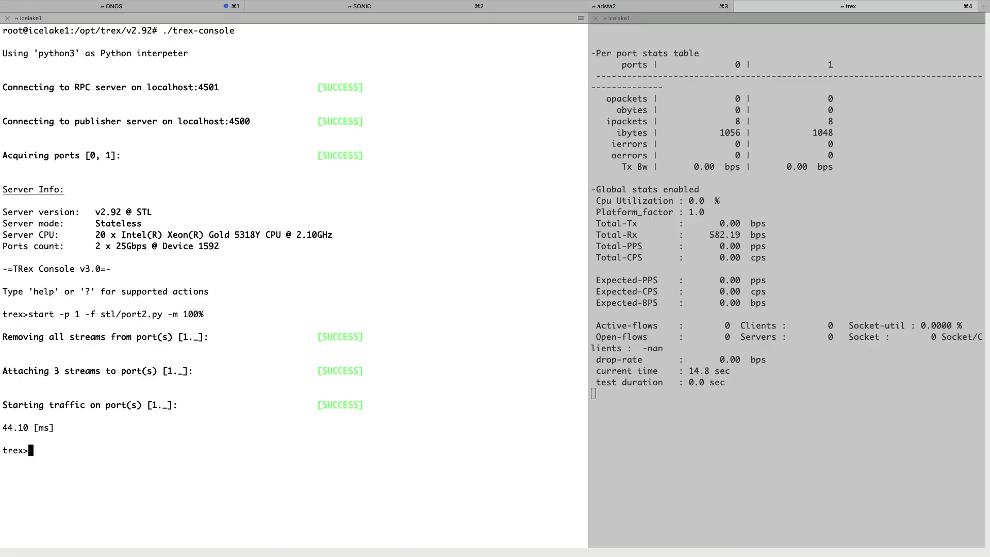
text(tui)
key(Return)
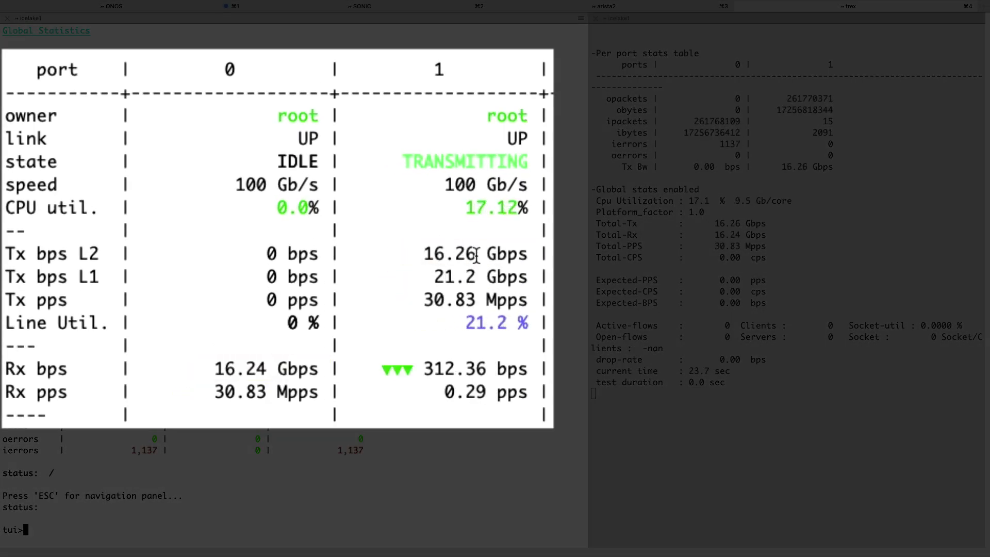
Step: On arista2, clear the interface counters and watch them refresh every 2 seconds
key(super+3)
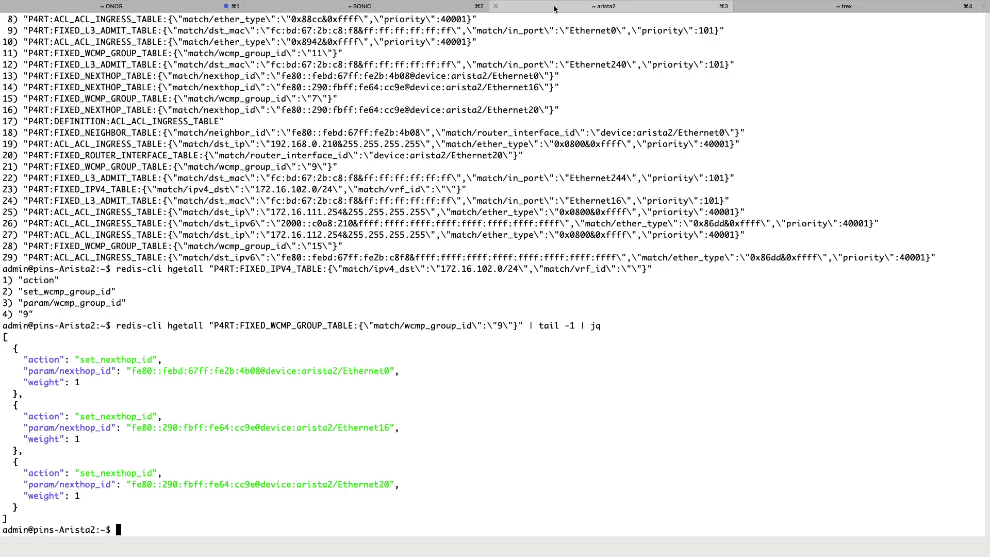
text(sonic-clear counters)
key(Return)
text(watch -n 2 show i)
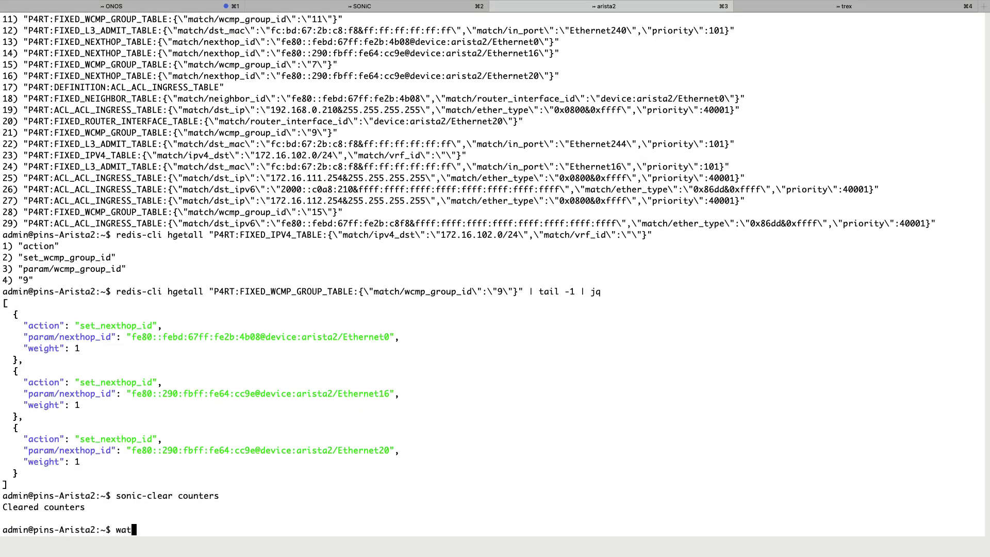
text(nterfaces counters)
key(Return)
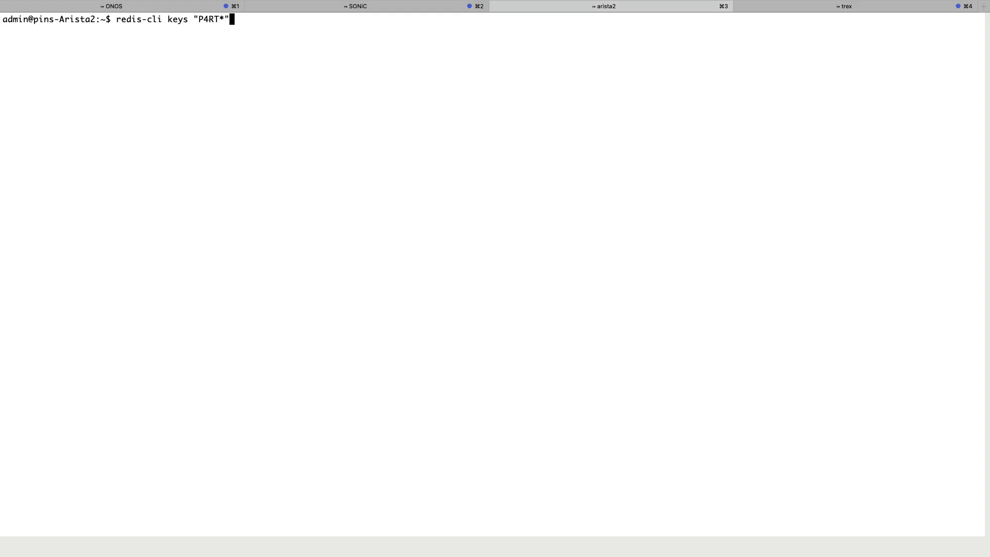
Step: Confirm route 172.16.102.0/24 now uses WCMP group 10, weighting Ethernet0 at 8 and Ethernet16/Ethernet20 at 1
key(Return)
text(redis-cli hgetall "P4RT:FIXED_IPV4_TABLE:{\"match/ipv4_dst\":\"172.16.102.0/24\",\"match/vrf_id\":\"\"}")
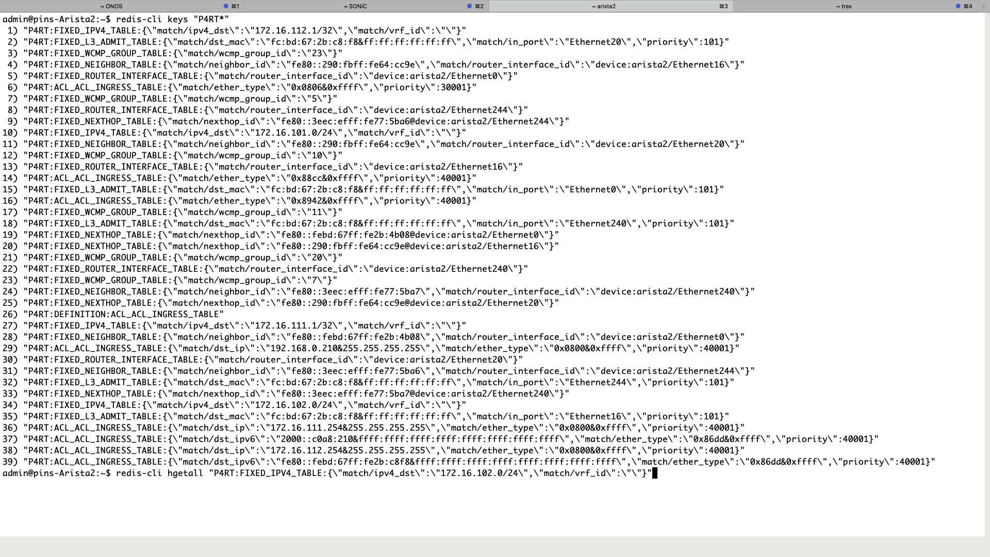
key(Return)
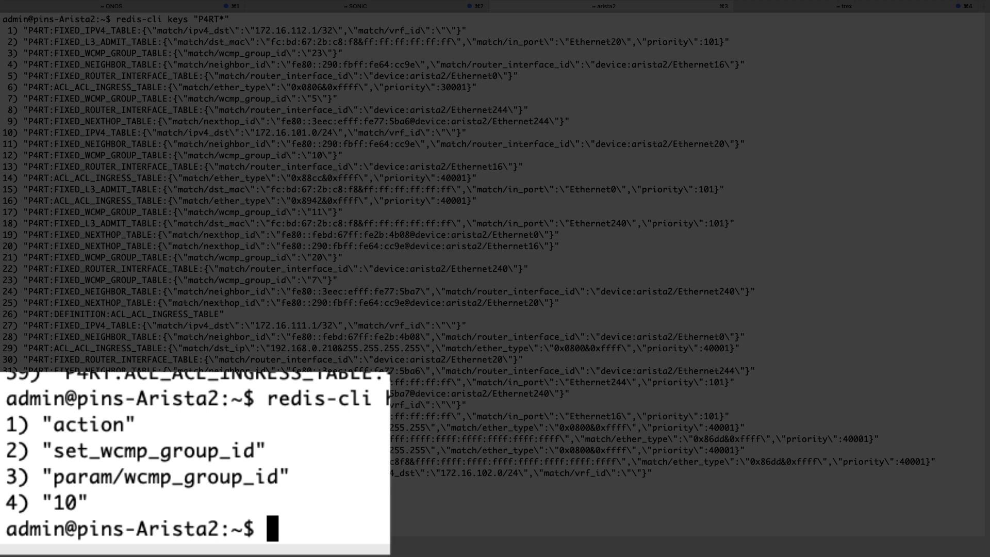
text(redis-cli hgetall "P4RT:FIXED_WCMP_GROUP_TABLE:{\"match/wcmp_group_id\":\"10\"}" | tail -1 | jq)
key(Return)
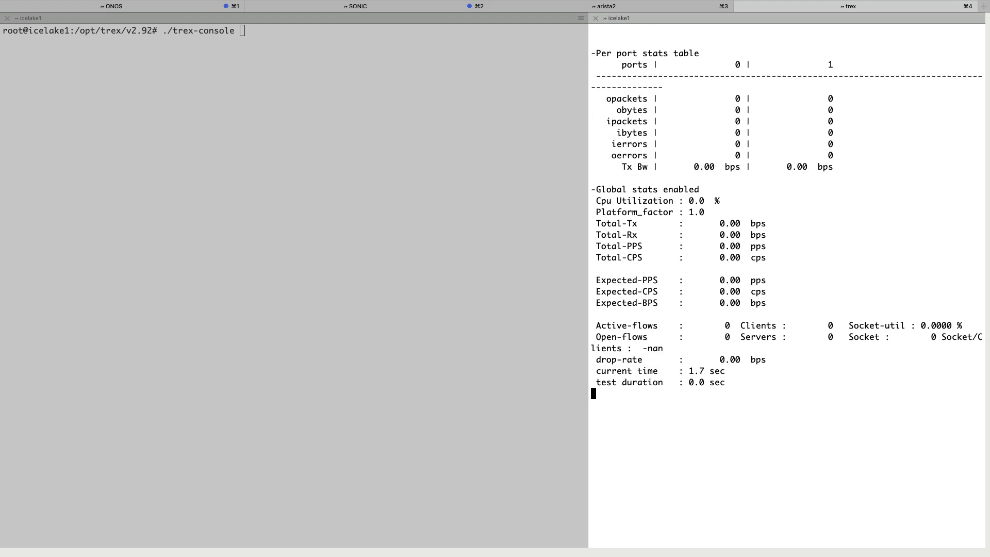
Step: Start TRex traffic, then clear arista2's counters and watch them every 2 seconds
key(Return)
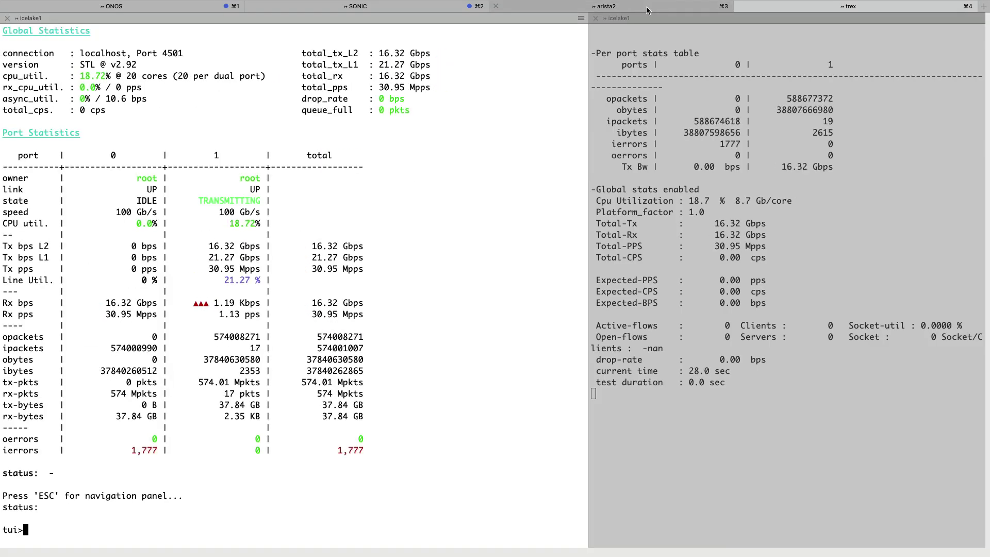
key(super+3)
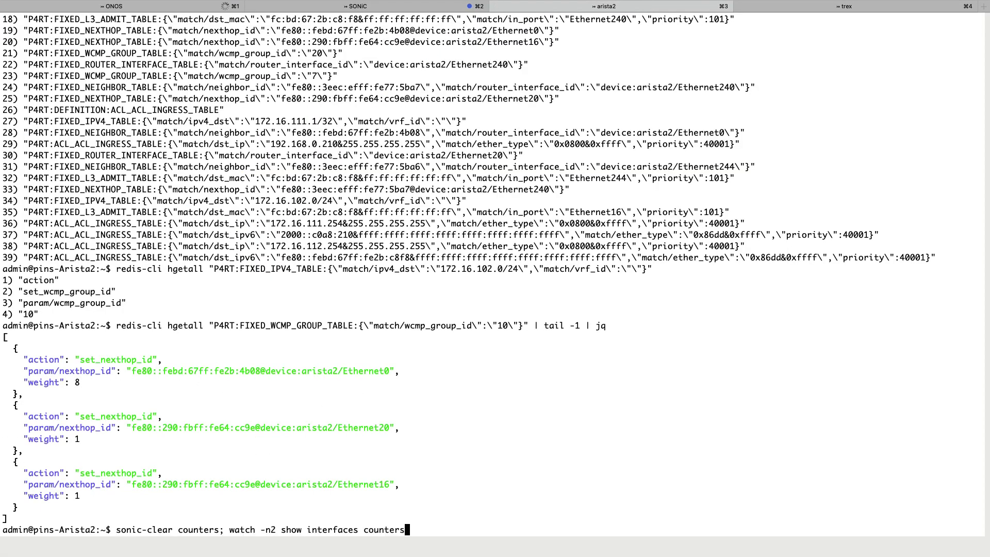
key(Return)
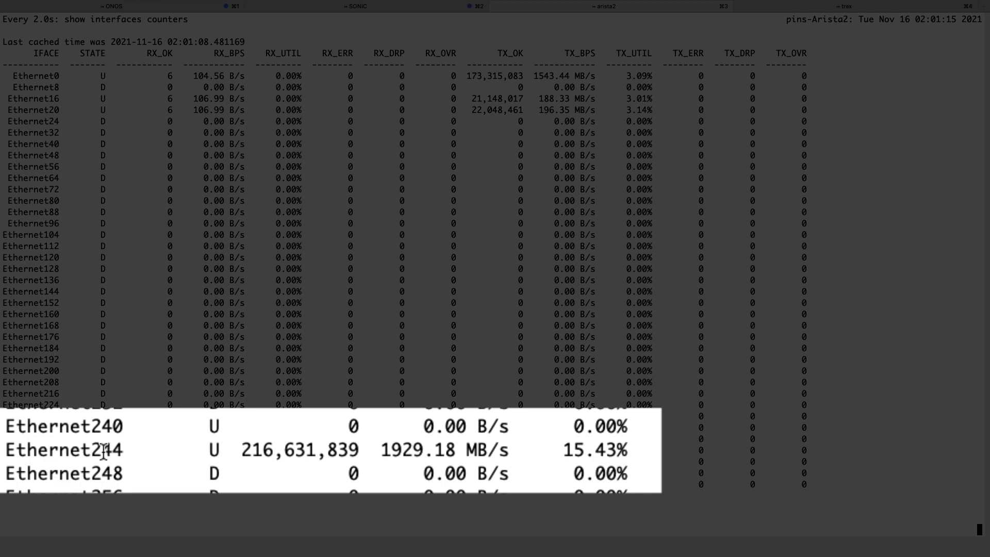
Step: Highlight Ethernet244's receive counters and the Ethernet16 and Ethernet20 transmitted values
drag(4, 451, 214, 450)
click(523, 448)
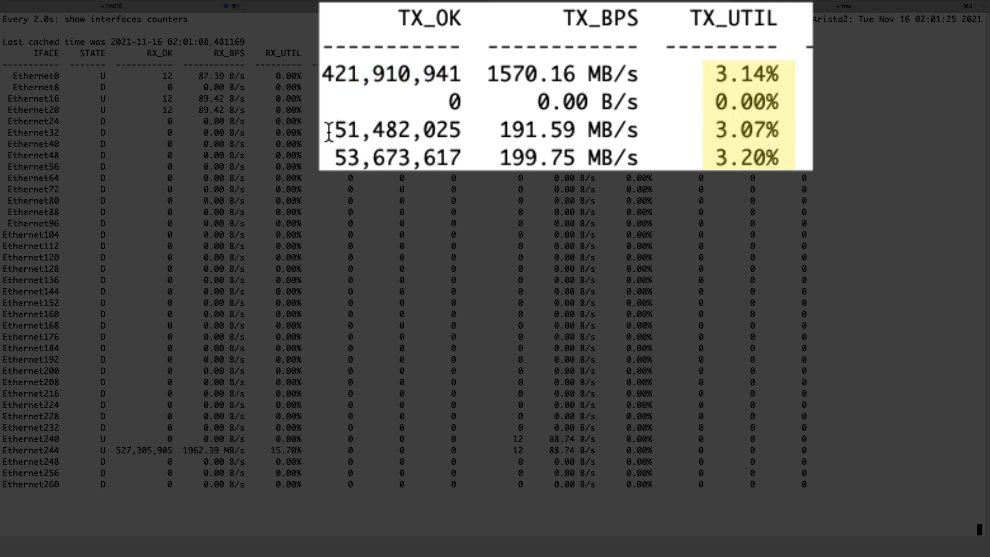
drag(329, 132, 475, 131)
drag(323, 154, 490, 155)
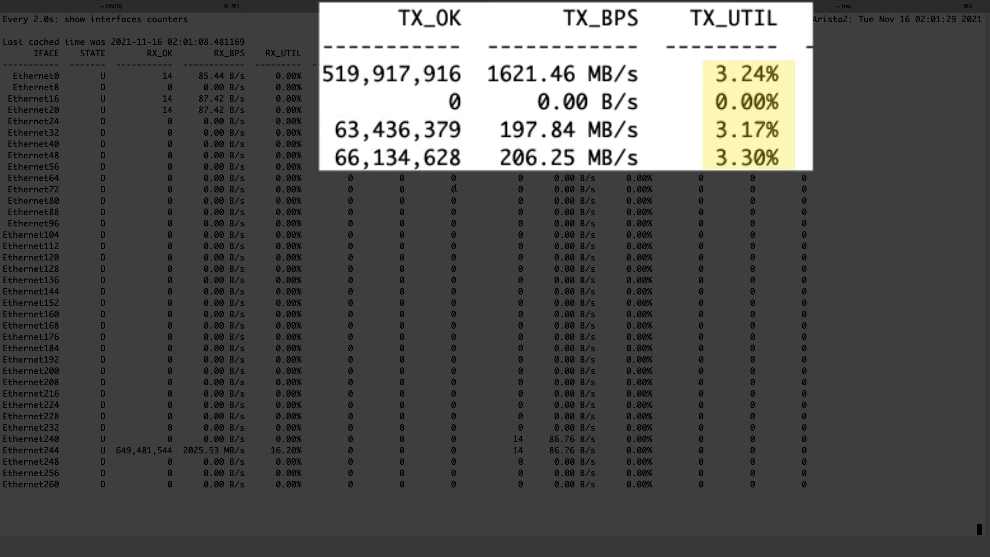